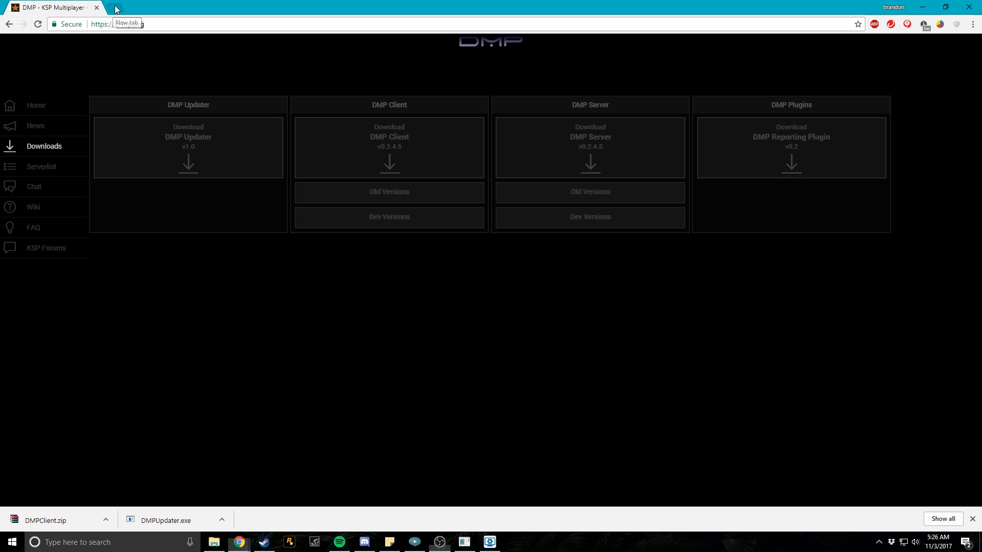
- Download DMPUpdater.exe and DMPClient.zip from the d-mp.org Downloads page in a new tab
click(117, 9)
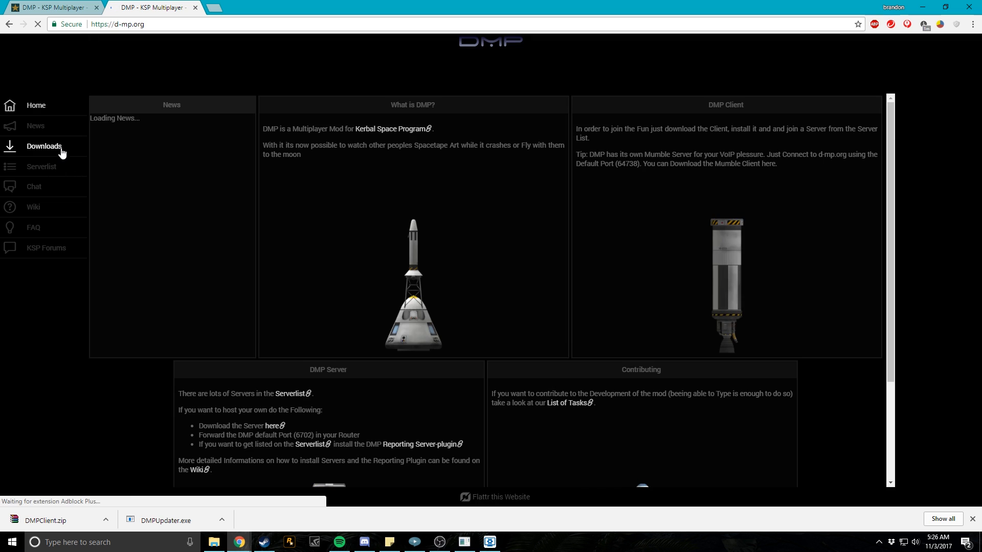
click(43, 146)
click(187, 147)
click(304, 145)
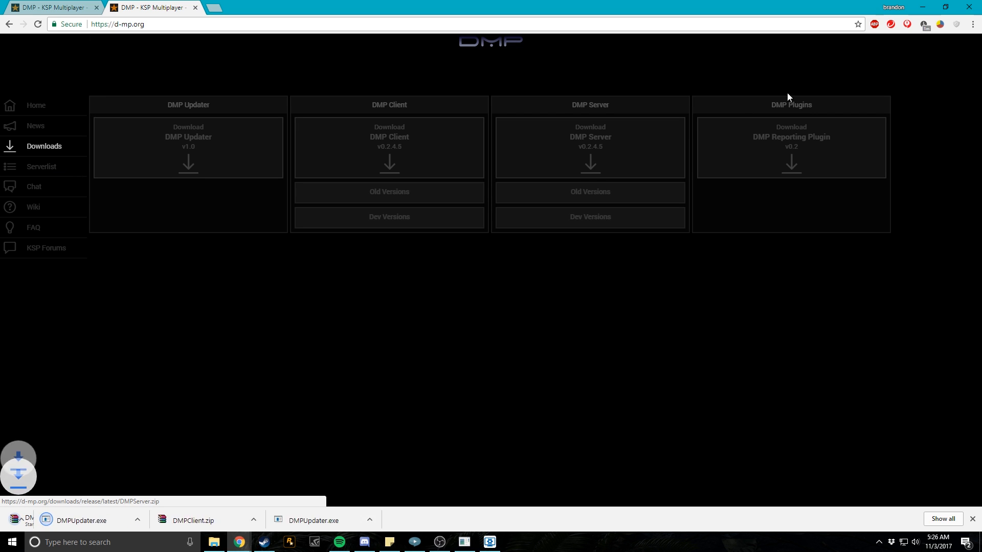
- Show the download in its folder and delete both DMP files from Downloads
click(455, 521)
click(468, 486)
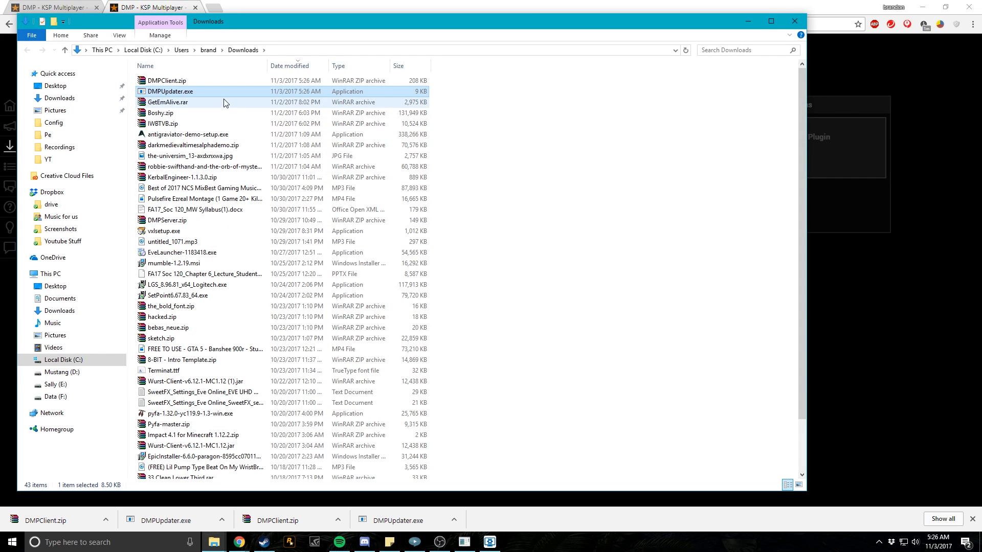
ctrl+click(221, 80)
right_click(220, 84)
click(261, 264)
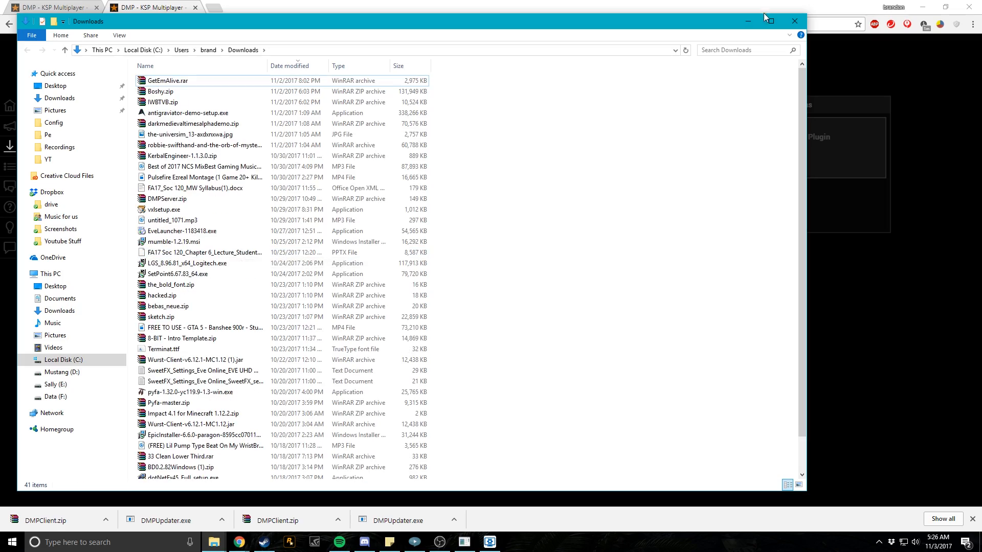
click(769, 20)
- Minimise Chrome, select the DMP files on the desktop and bring up the Kerbal Space Program folder
click(922, 6)
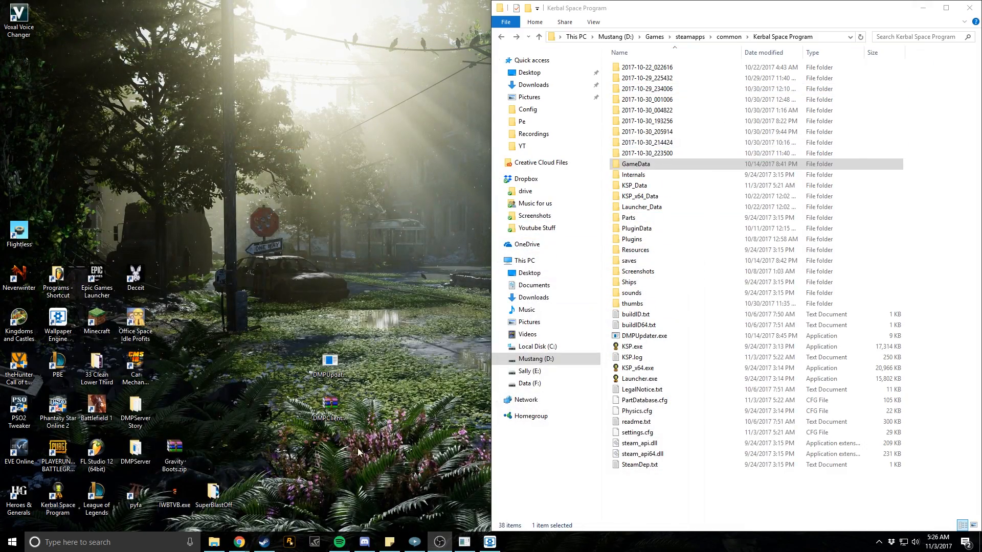
click(922, 8)
drag(423, 426, 298, 345)
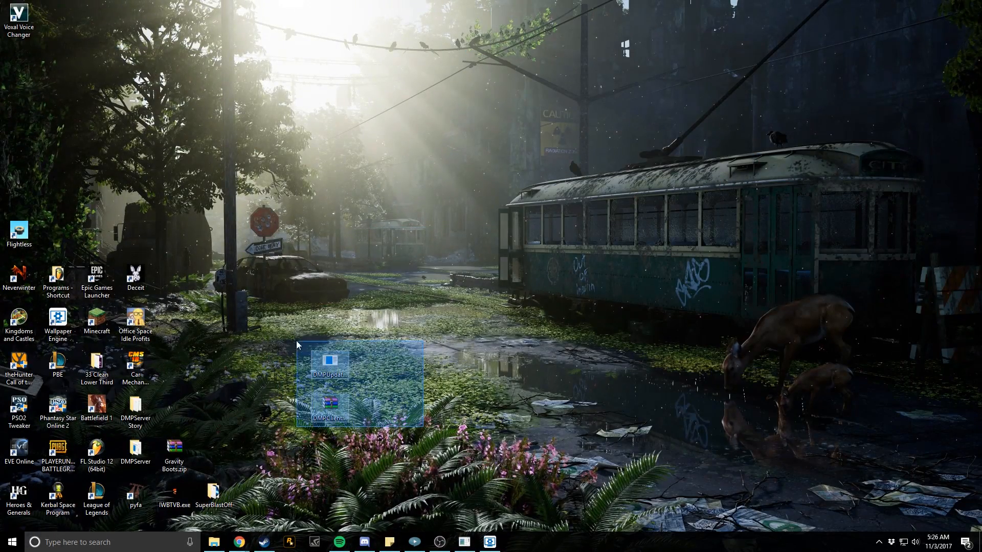
click(464, 542)
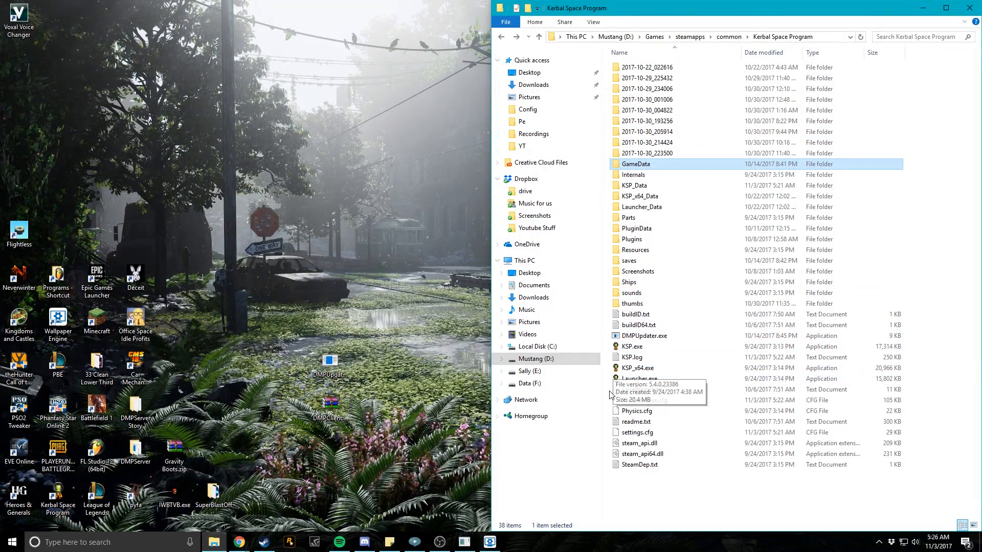
- Extract the DMPClient folder's contents from DMPClient.zip into the Kerbal Space Program folder
double_click(332, 409)
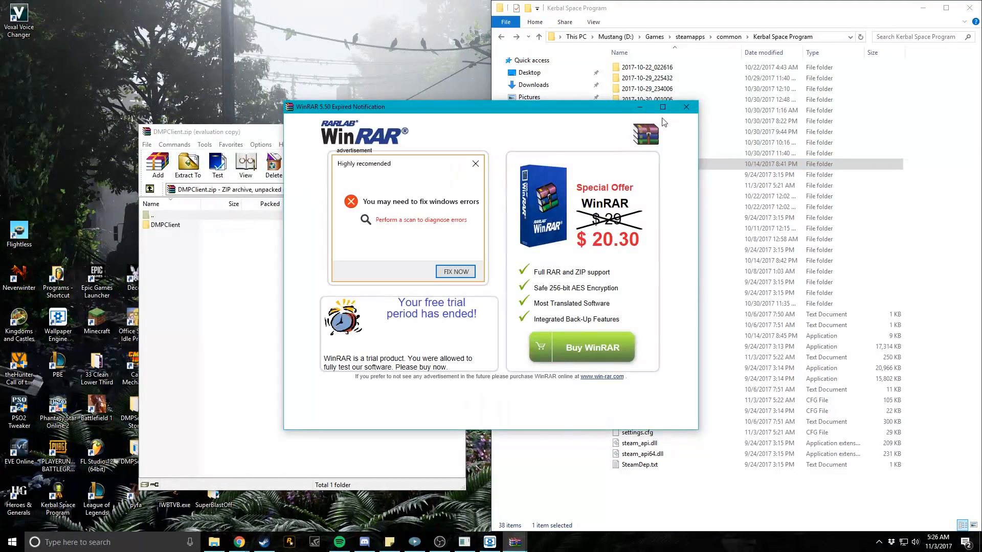
click(687, 107)
double_click(165, 224)
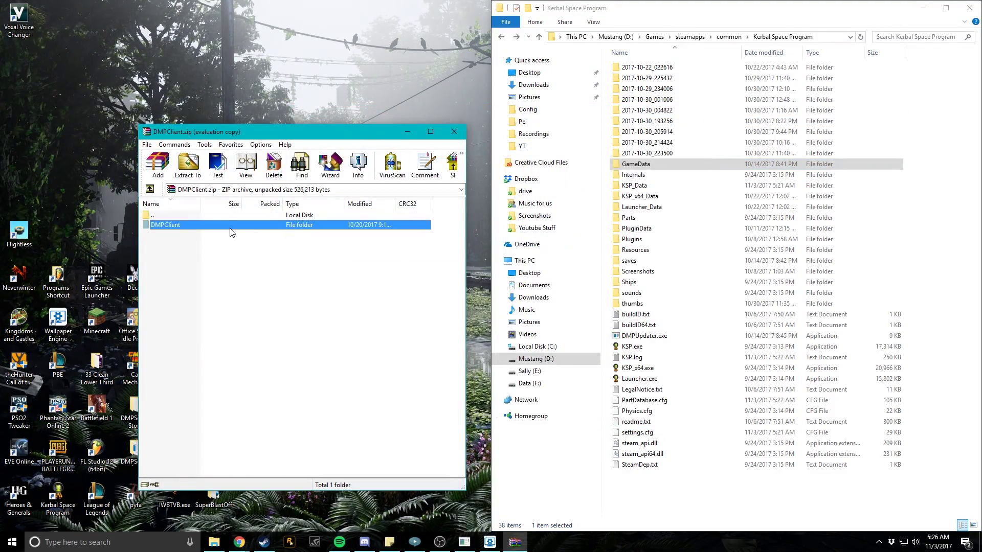
double_click(169, 215)
drag(585, 224, 675, 207)
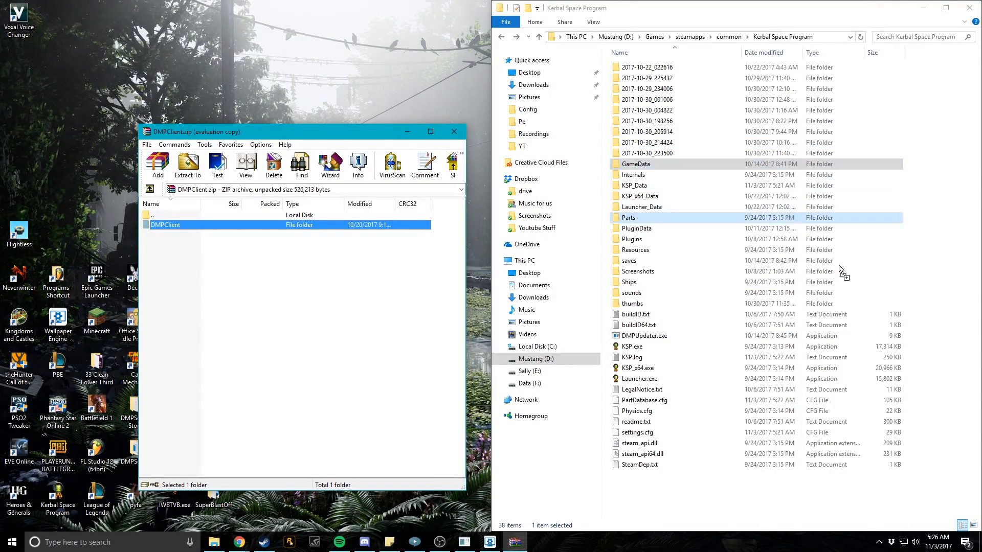
mouse_move(652, 504)
mouse_down()
mouse_move(672, 199)
mouse_move(878, 509)
mouse_up()
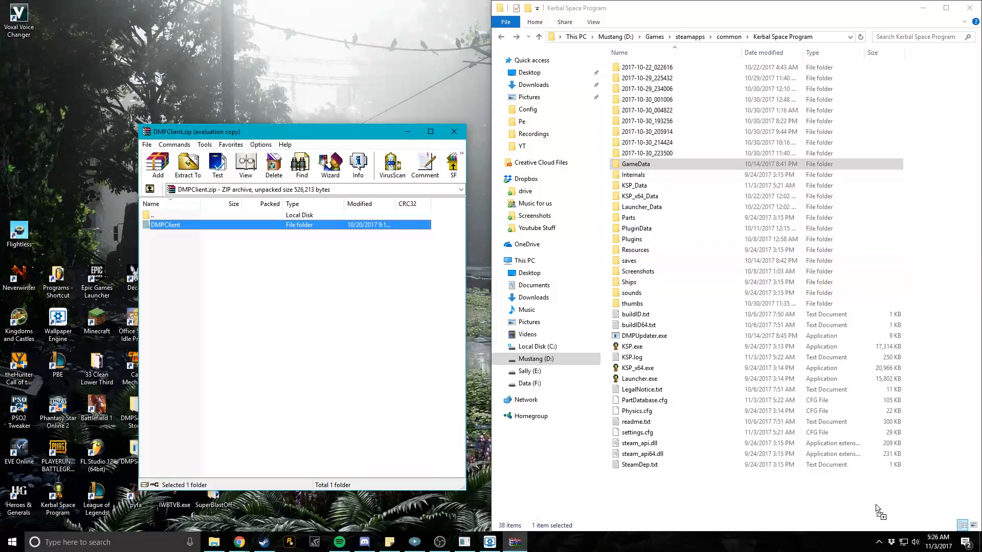
drag(909, 253, 705, 482)
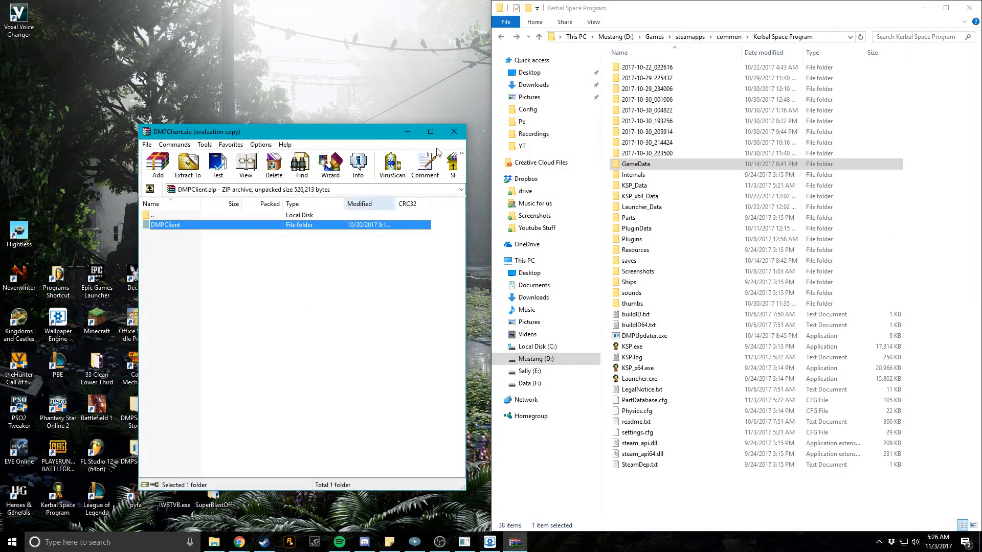
click(453, 133)
- Verify GameData holds DarkMultiPlayer, comparing it against the archive's DarkMultiPlayer folder
double_click(635, 164)
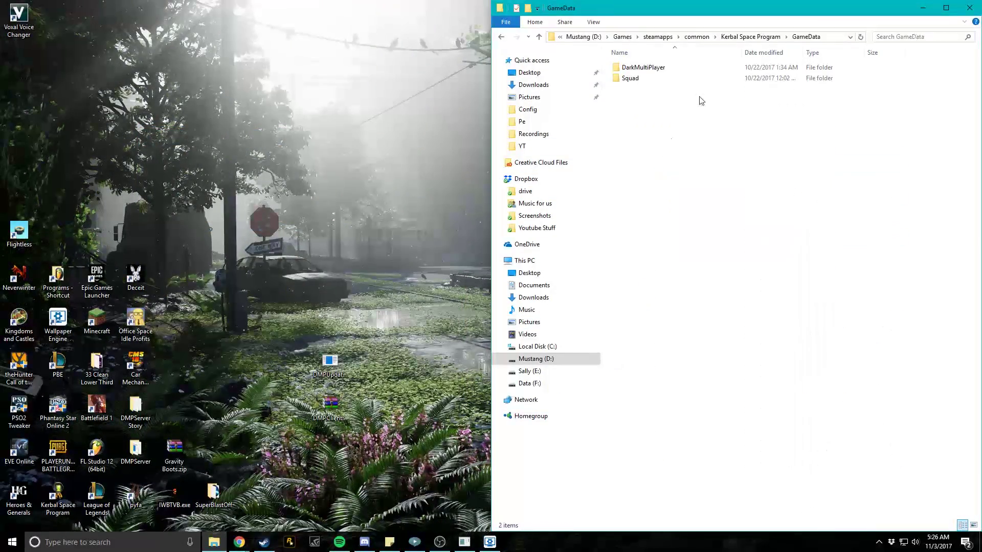
double_click(640, 67)
double_click(330, 403)
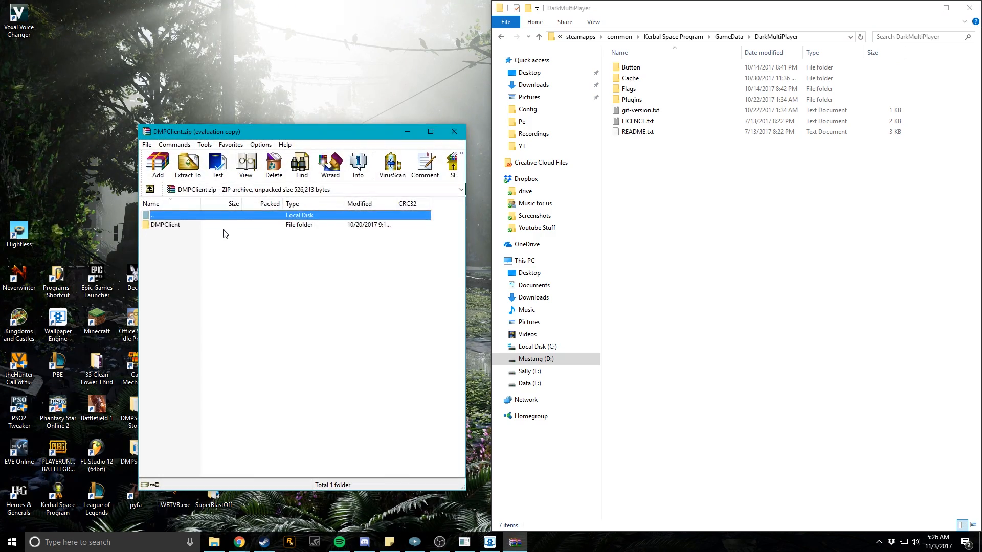
click(225, 226)
double_click(225, 226)
click(354, 313)
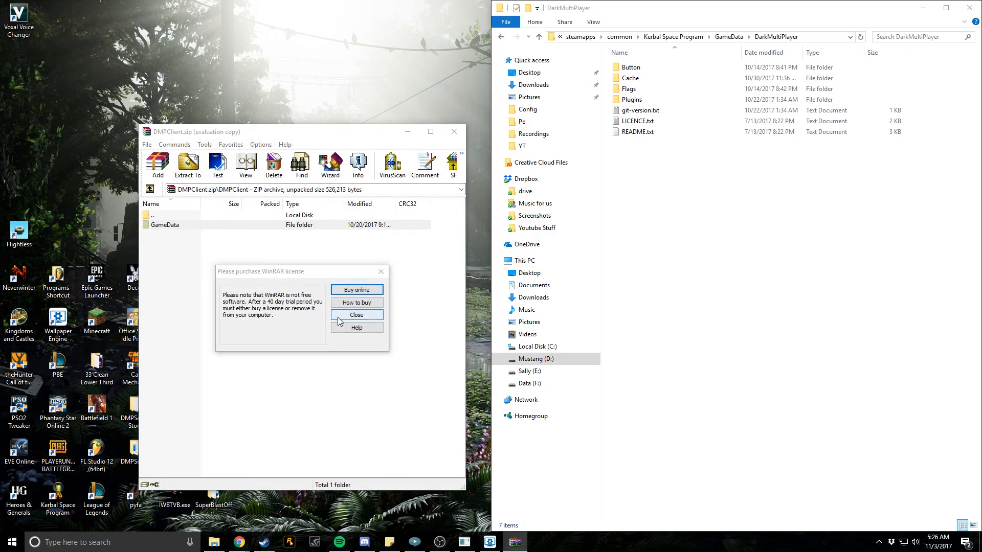
double_click(193, 226)
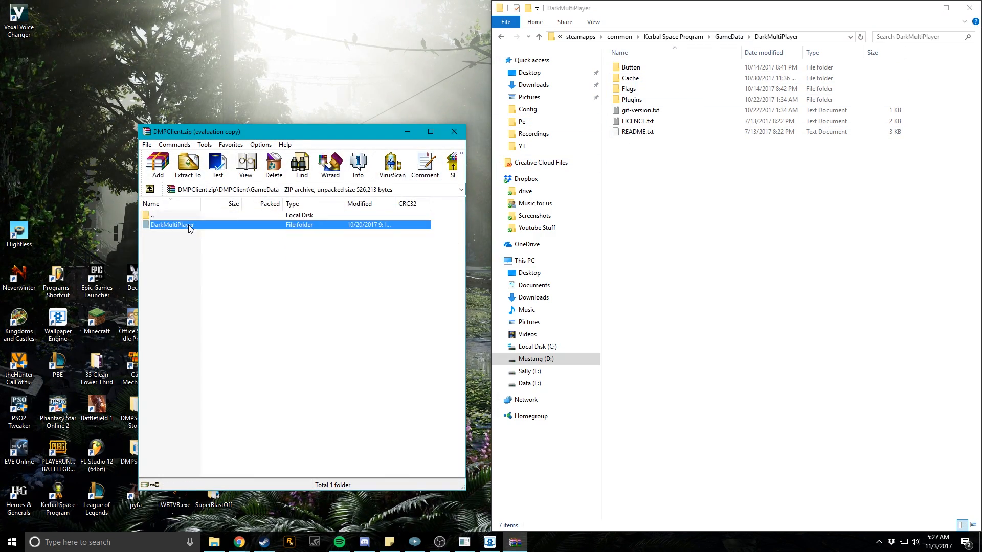
- Copy DMPUpdater.exe into the game folder and run it until it reports the client is up to date
click(455, 131)
click(501, 38)
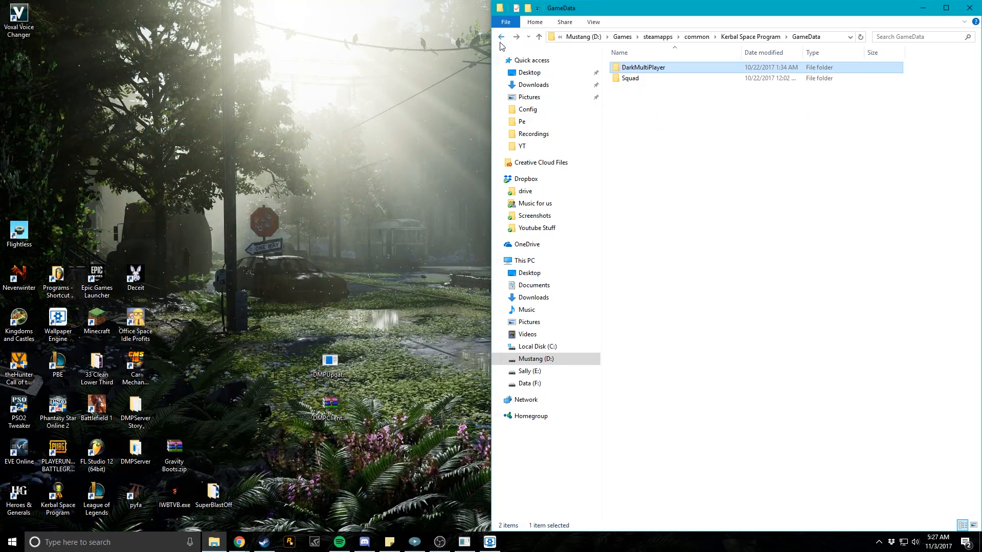
mouse_move(329, 367)
mouse_down()
mouse_move(716, 436)
mouse_move(338, 426)
mouse_up()
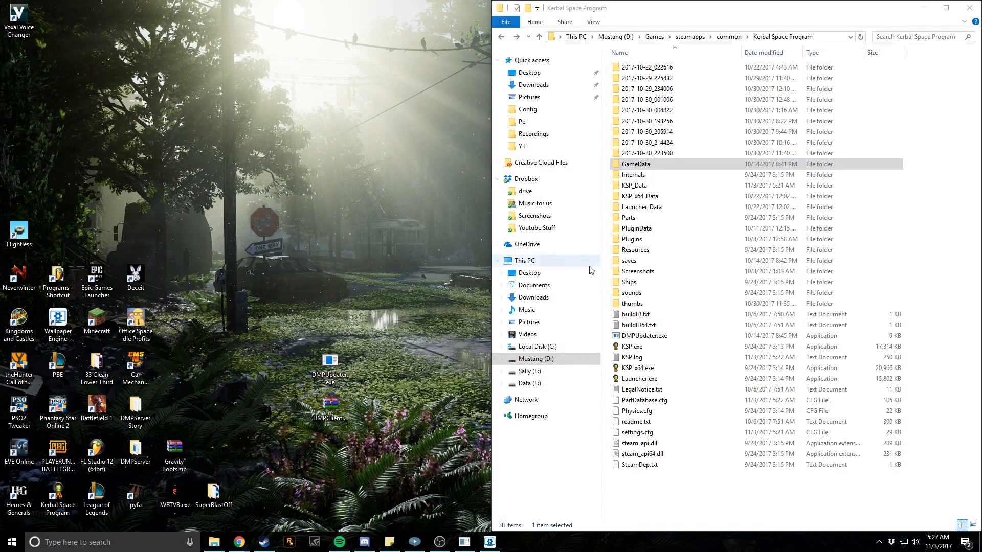
double_click(645, 336)
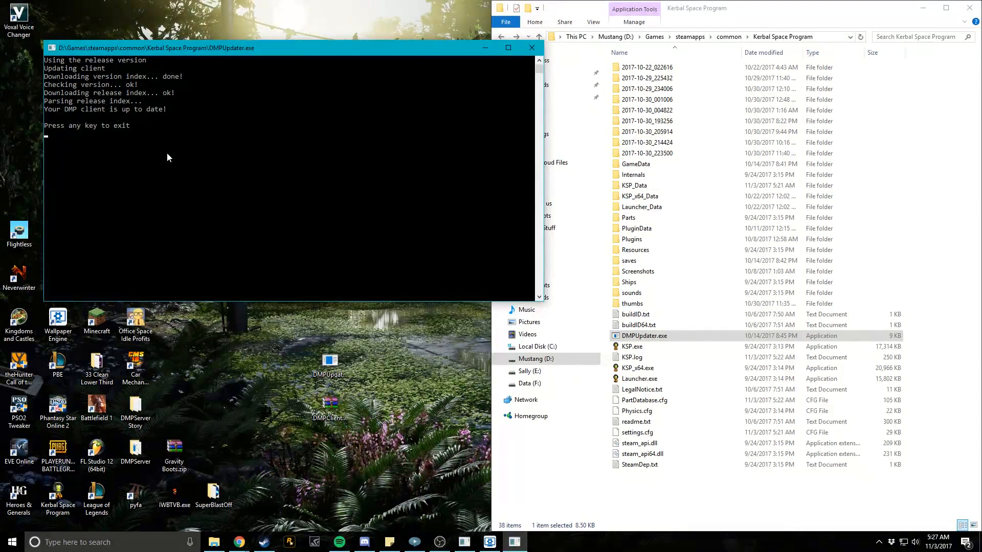
key(Return)
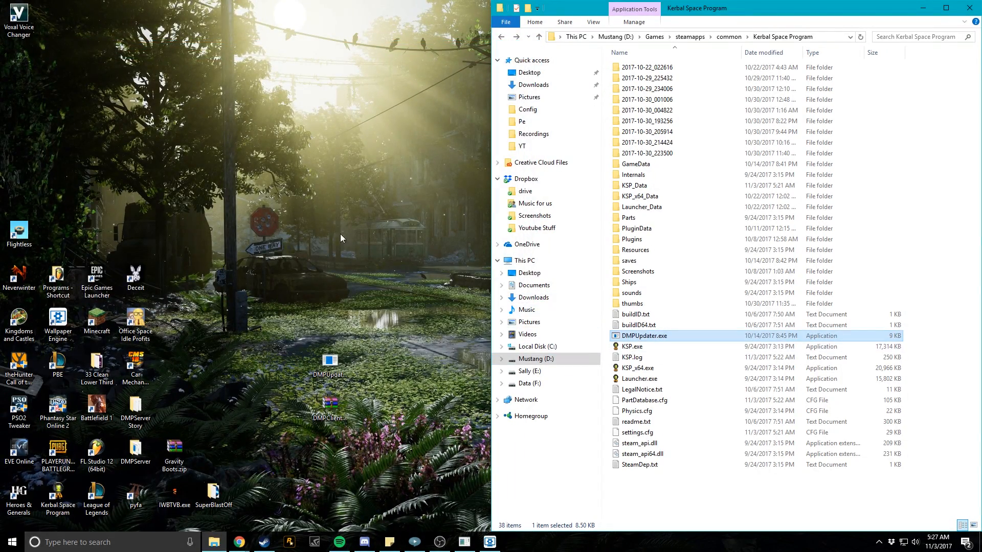
double_click(633, 338)
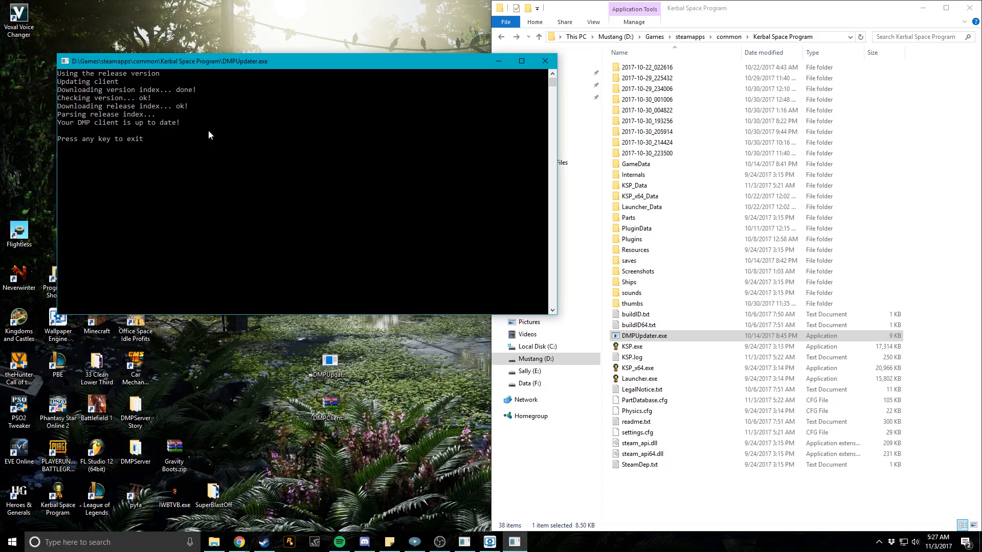
click(547, 61)
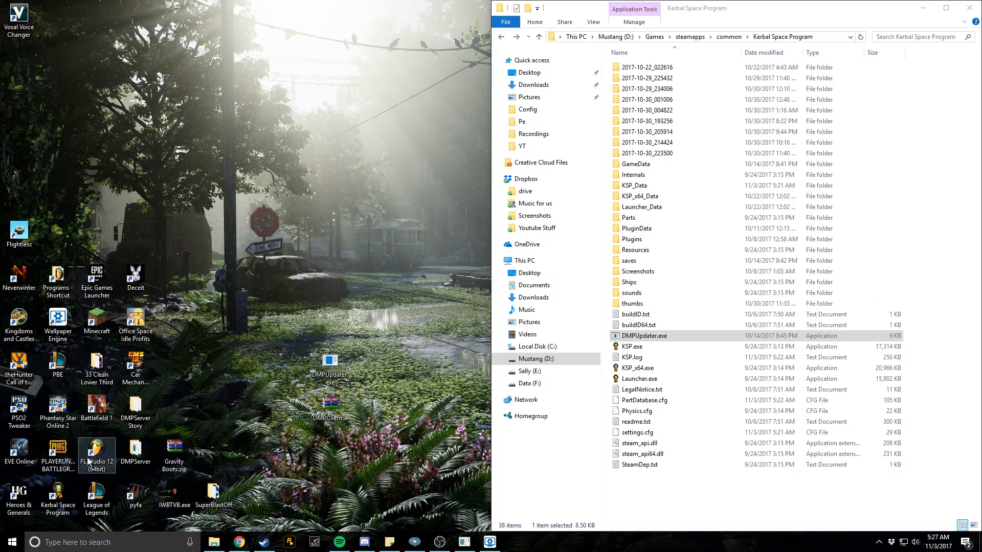
- Launch Kerbal Space Program, centre the DarkMultiPlayer window and select the server entry
double_click(58, 499)
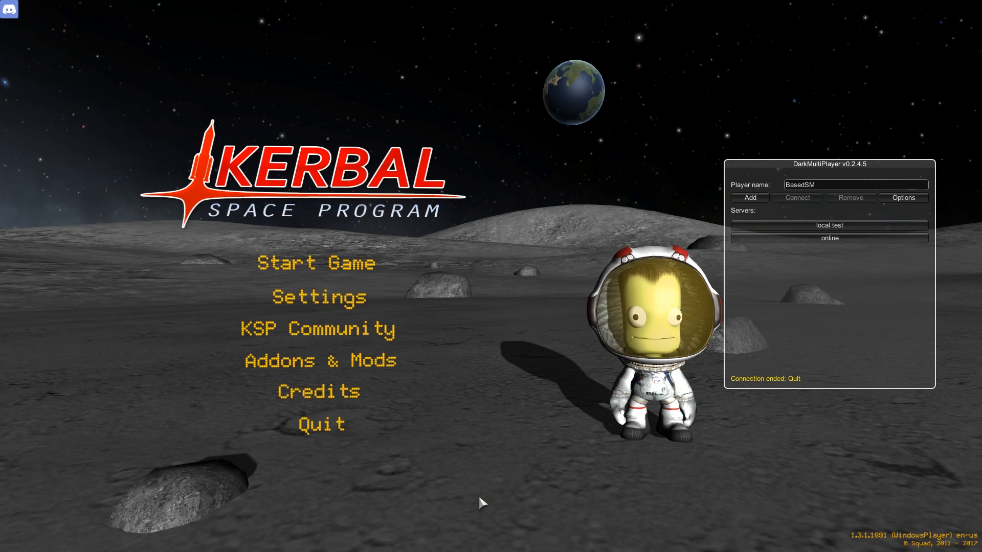
drag(848, 159, 506, 251)
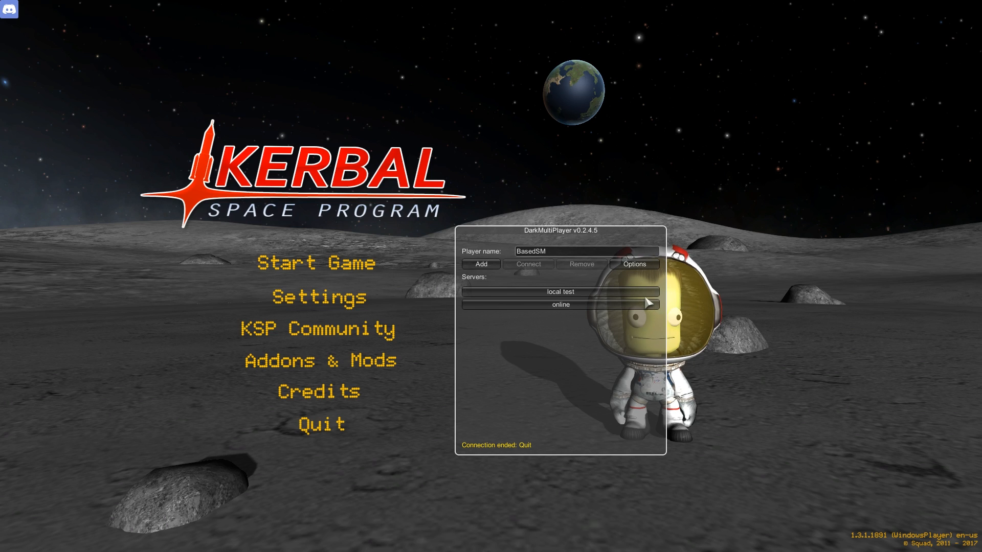
click(512, 304)
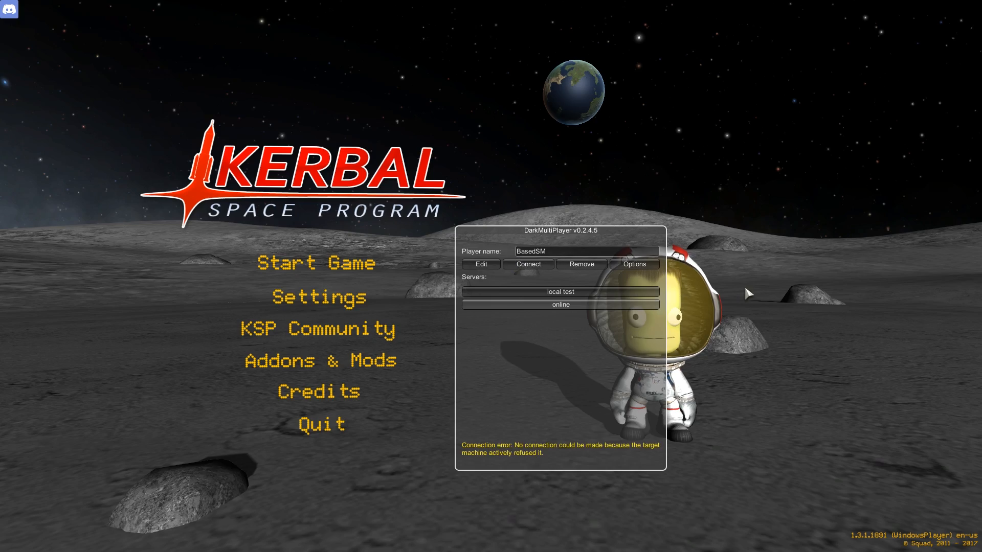
- Switch to the desktop, run DMPServer.exe from its folder and minimise its console once Ready
key(super+Tab)
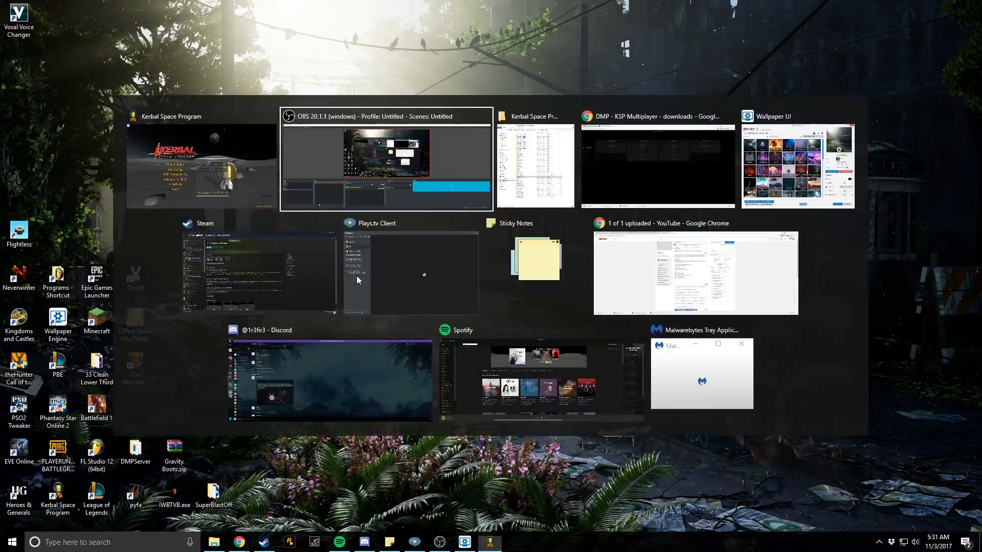
key(super+d)
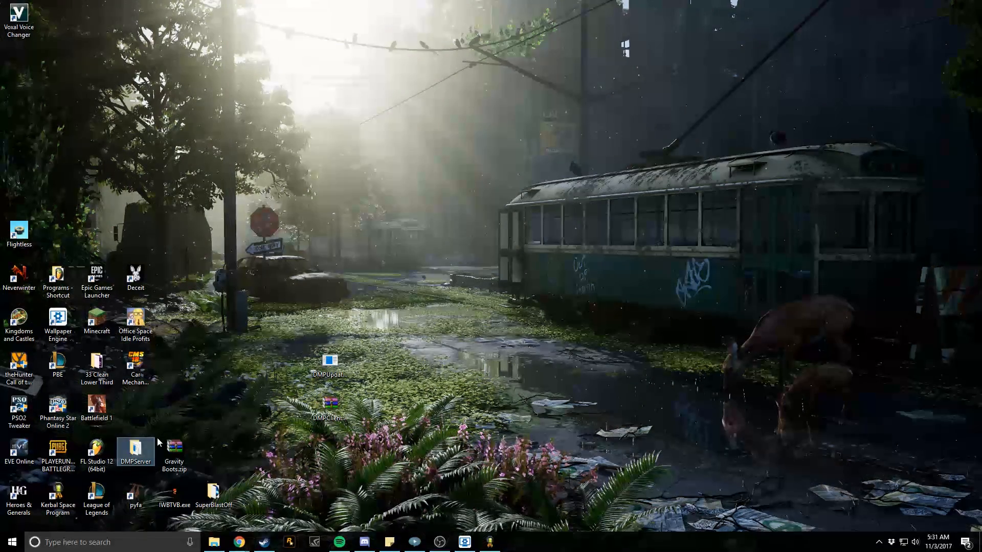
double_click(136, 453)
right_click(208, 175)
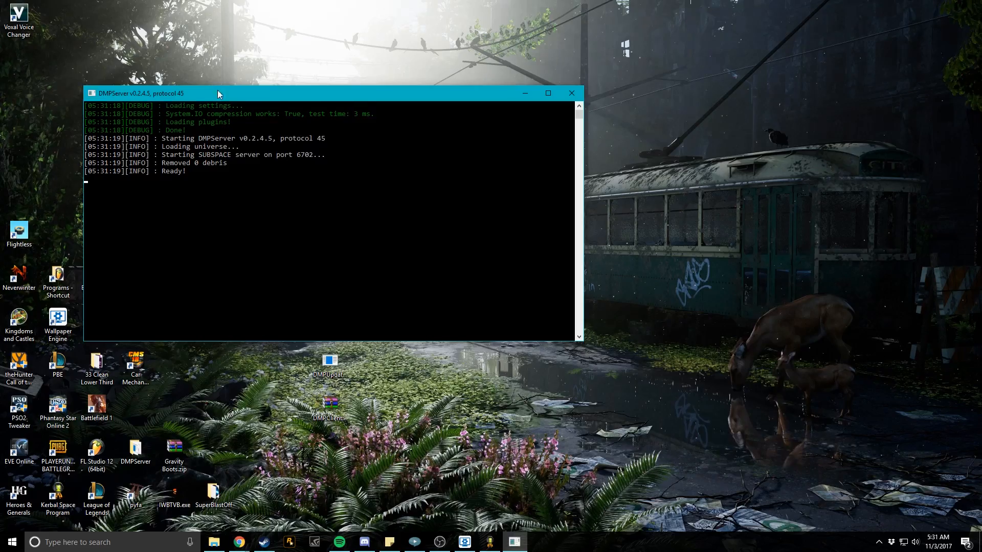
drag(217, 90, 238, 195)
click(520, 189)
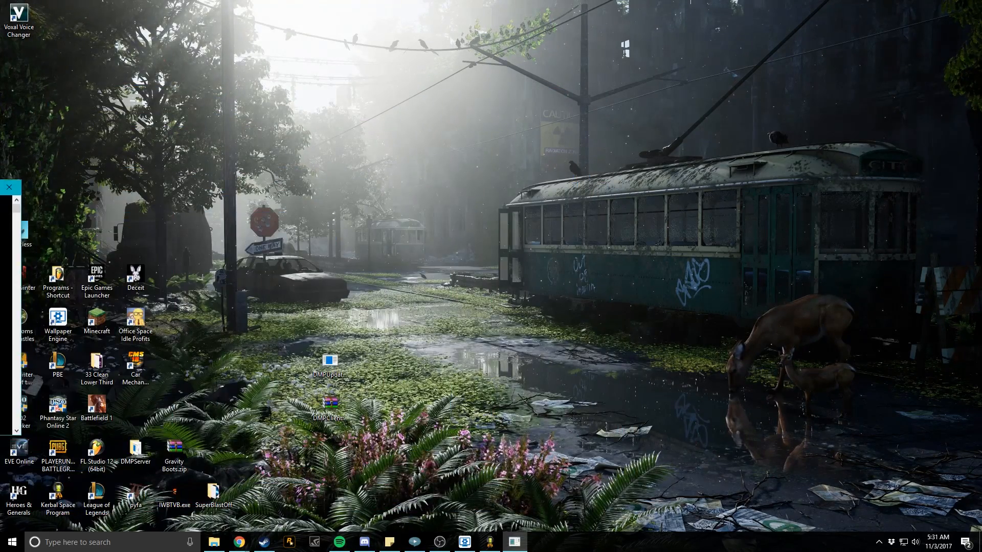
- Return to the game, reselect the local server and connect to it
click(488, 544)
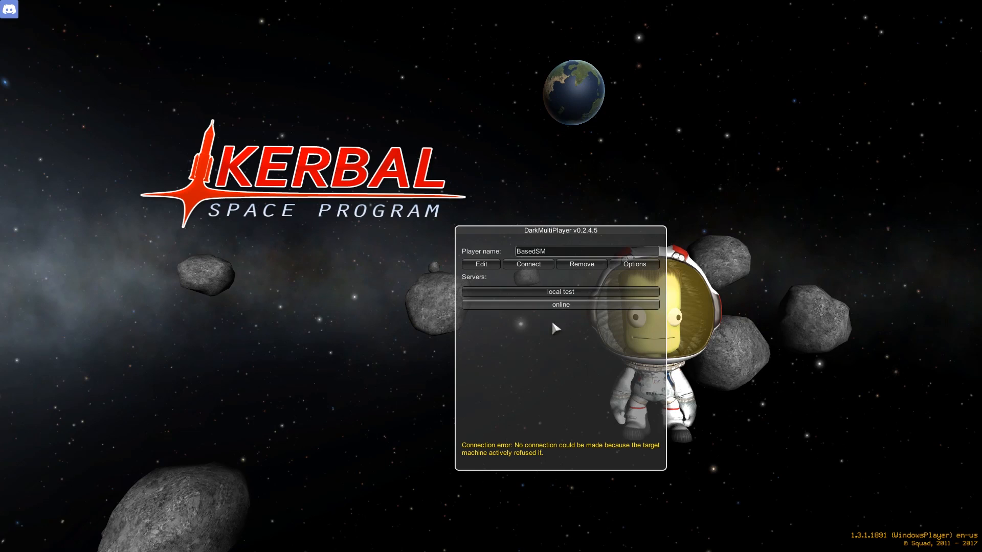
click(525, 307)
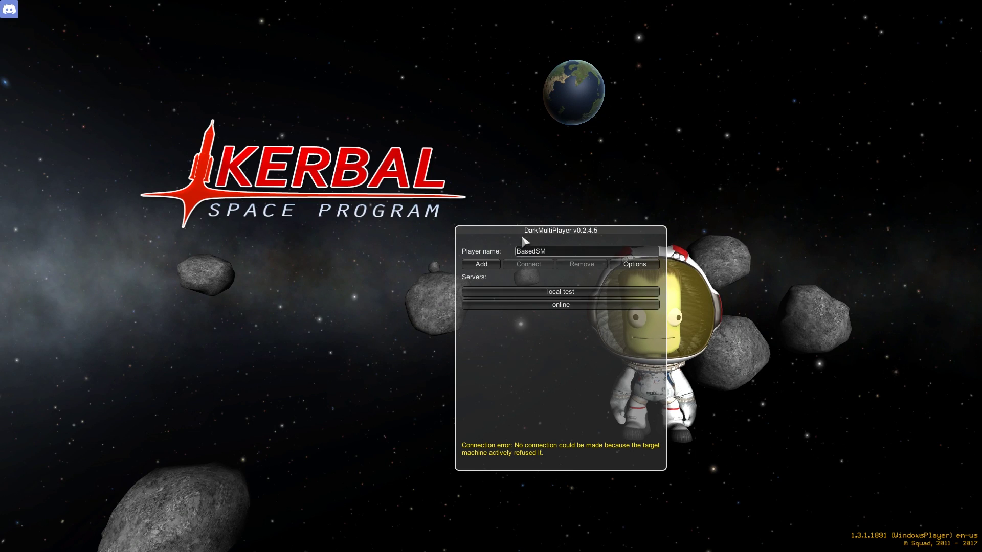
click(524, 304)
click(528, 264)
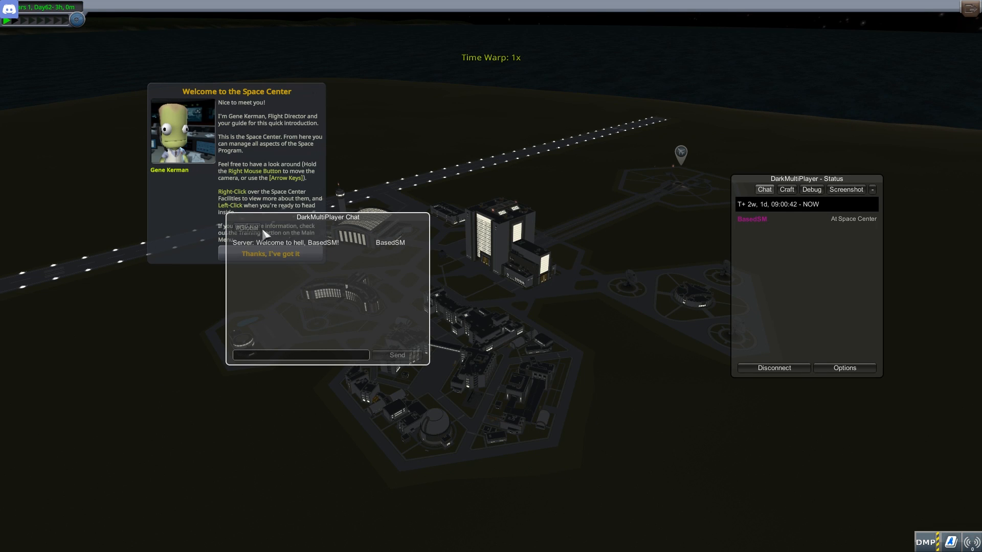
- Rearrange then collapse the status window, close chat and dismiss the Space Center welcome
drag(327, 217, 594, 176)
mouse_move(806, 179)
mouse_down()
mouse_move(881, 131)
mouse_move(890, 112)
mouse_up()
click(897, 130)
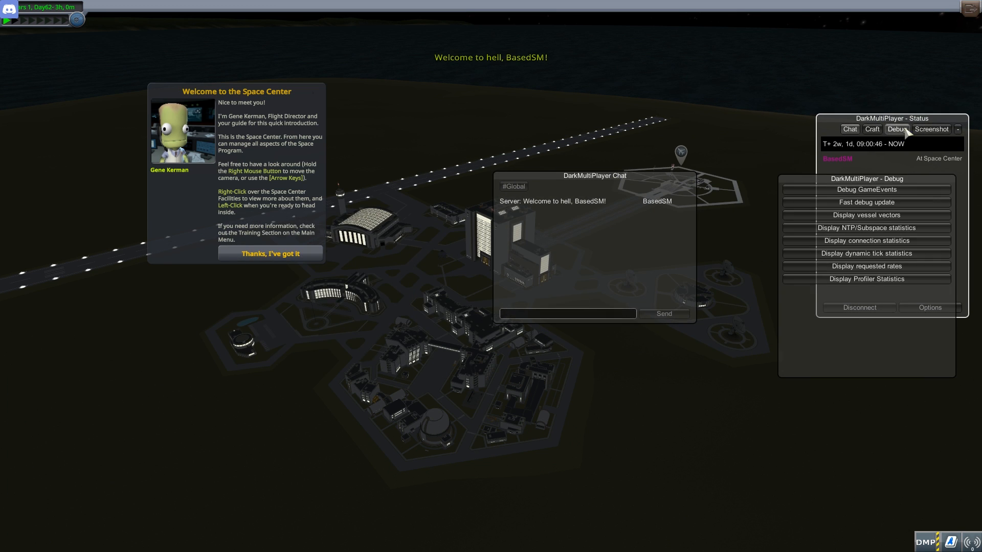
click(904, 130)
click(958, 129)
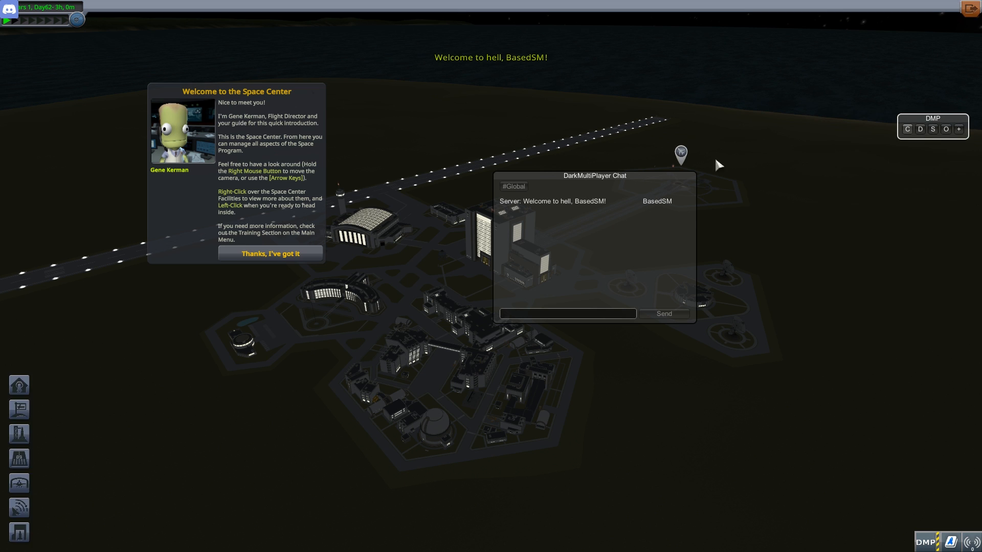
mouse_move(651, 176)
mouse_down()
mouse_move(887, 172)
mouse_move(767, 182)
mouse_up()
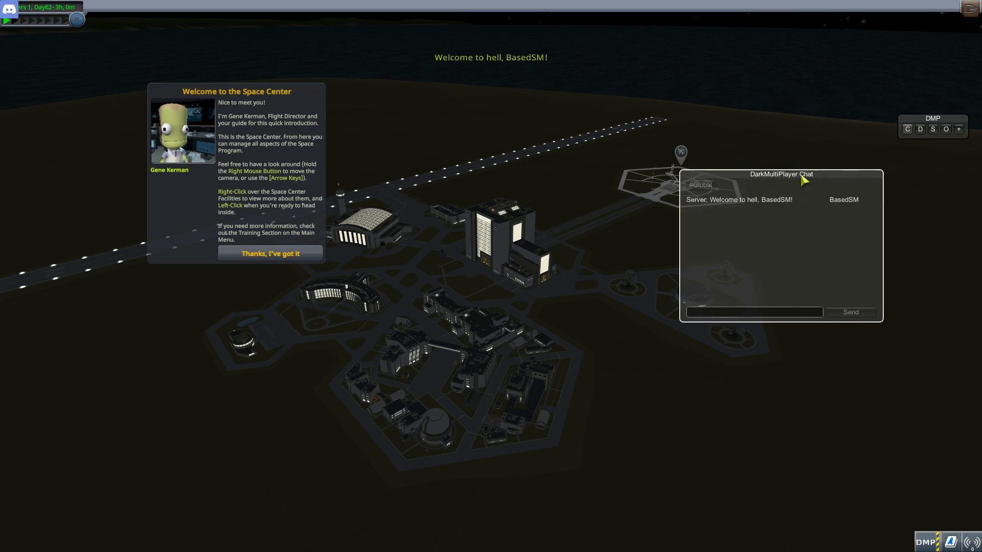
click(907, 129)
click(261, 255)
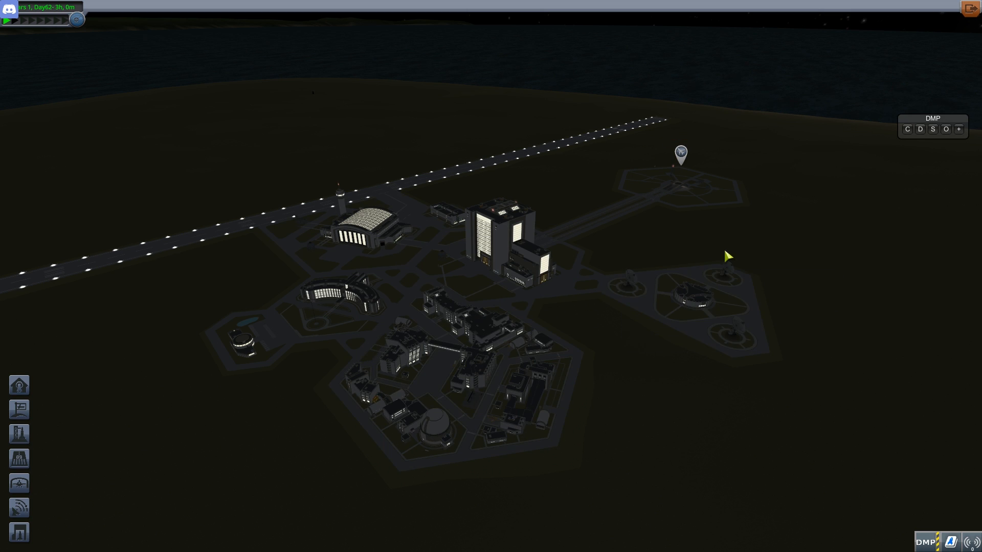
- Enter the Tracking Station, orbit the Kerbin map and dismiss its welcome message
click(702, 291)
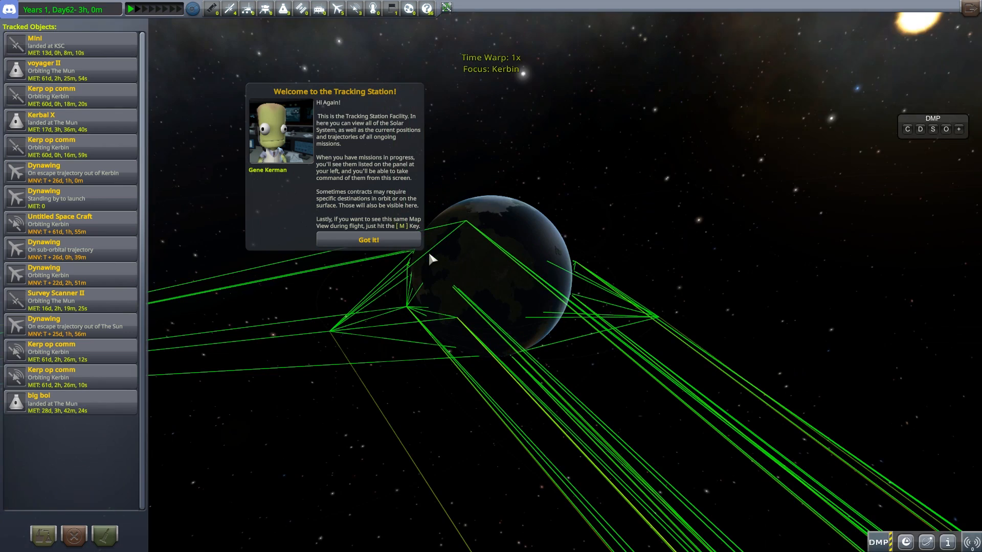
scroll(460, 369, down, 8)
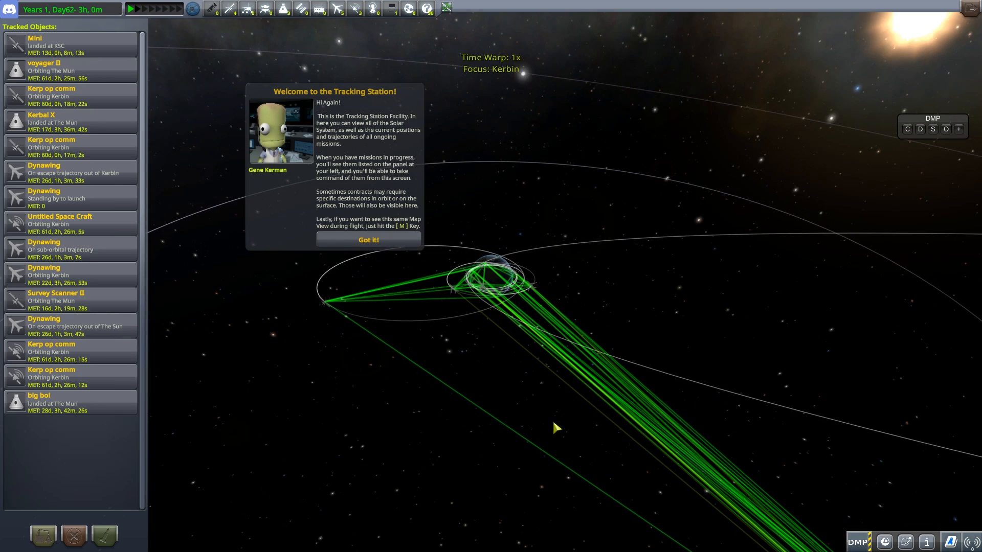
drag(475, 391, 495, 395)
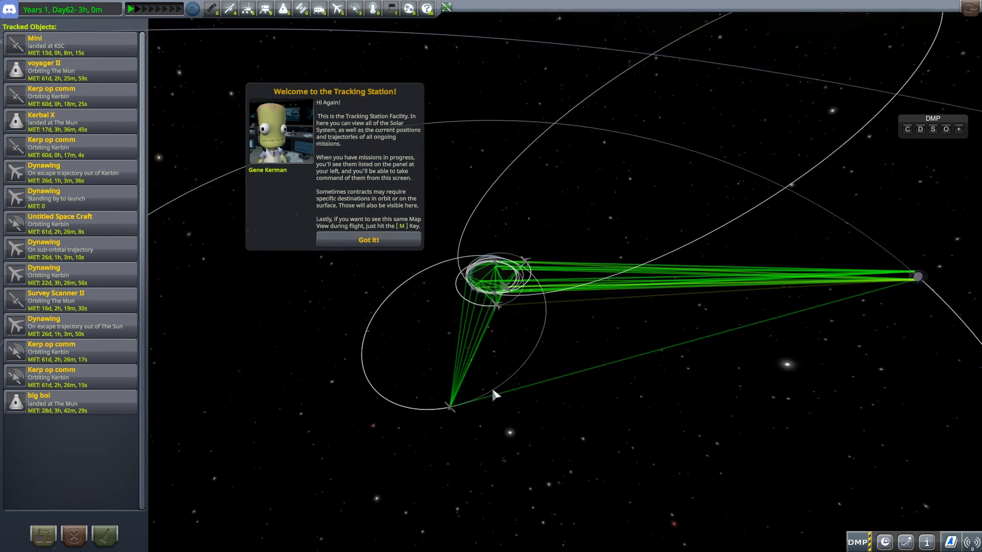
click(401, 243)
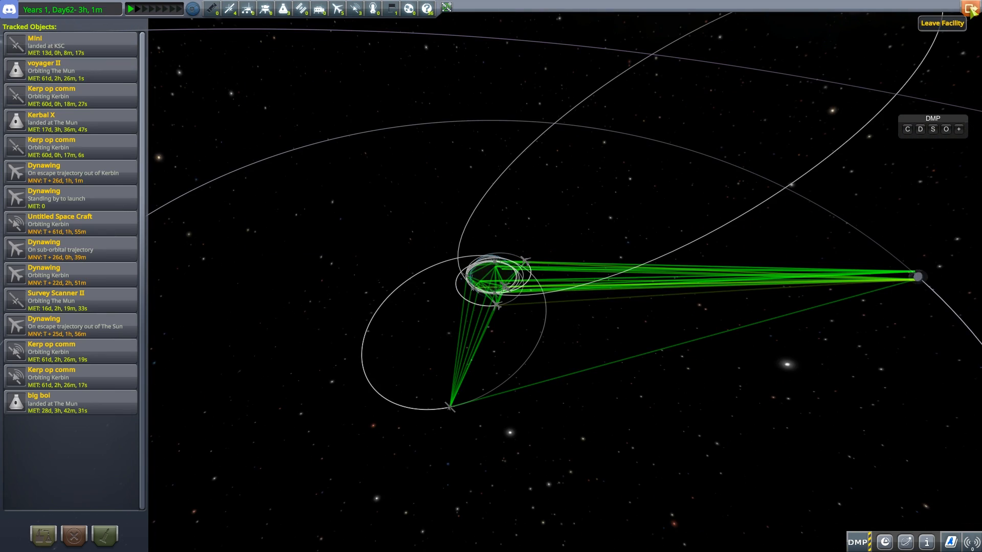